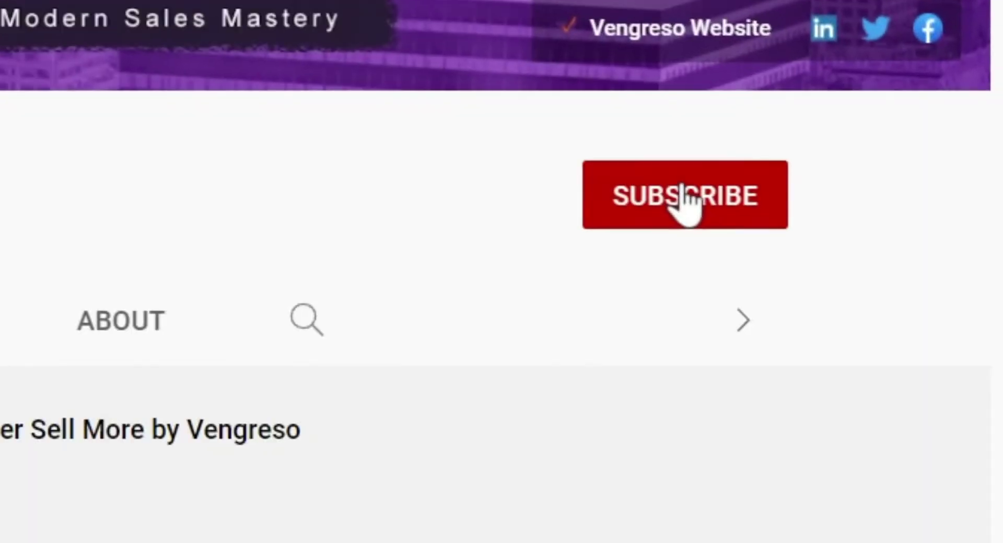
# - Subscribe to the Vengreso channel and open its notification bell setting
pyautogui.click(884, 261)
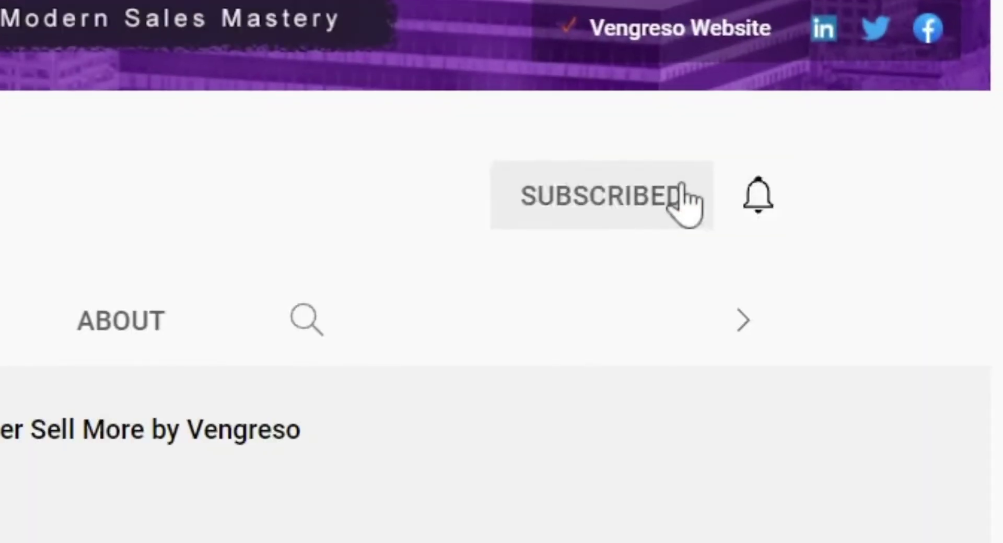
pyautogui.click(758, 197)
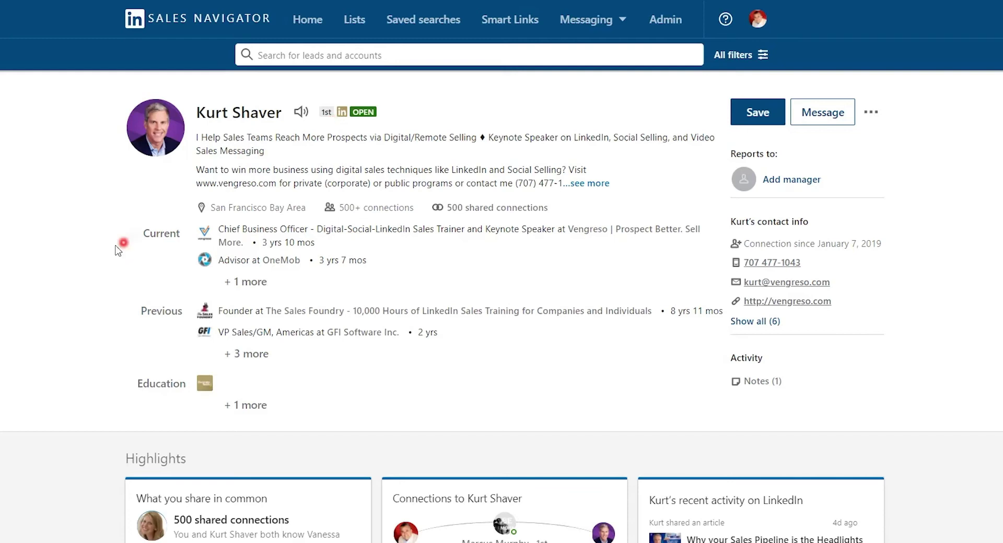
# - Review everything shared in common with the lead from the profile's Highlights, including shared connections and mutual groups, and close the overview
pyautogui.scroll(-2, 109, 252)
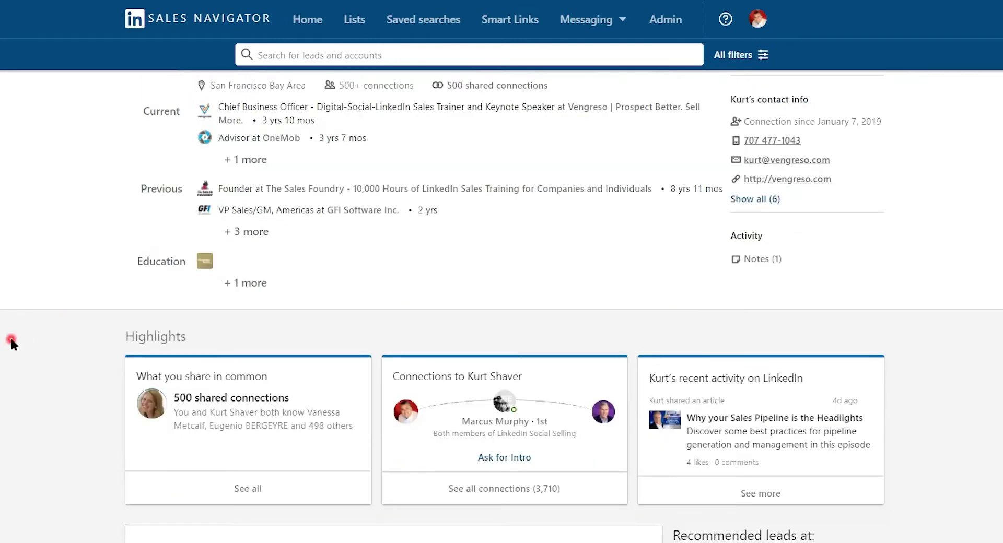
pyautogui.click(241, 405)
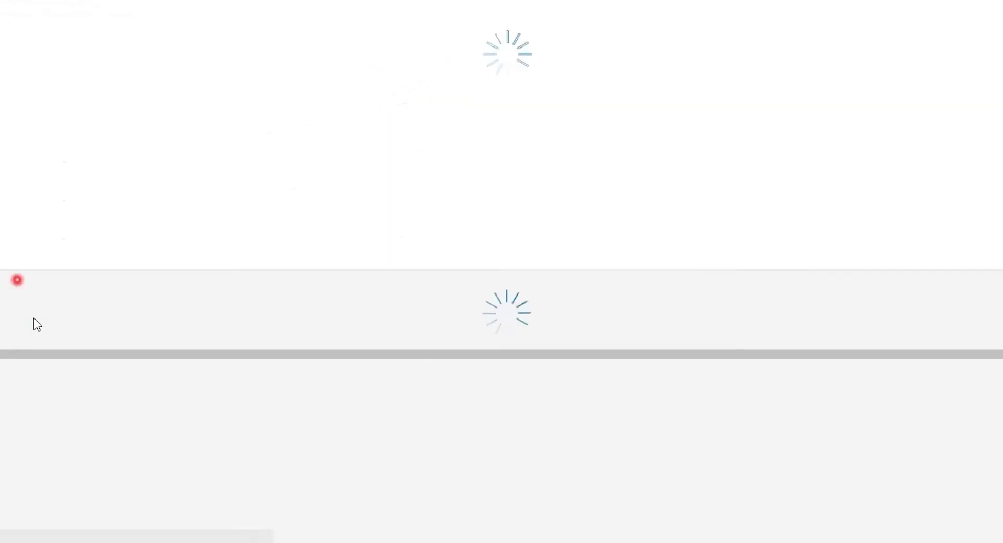
pyautogui.click(195, 449)
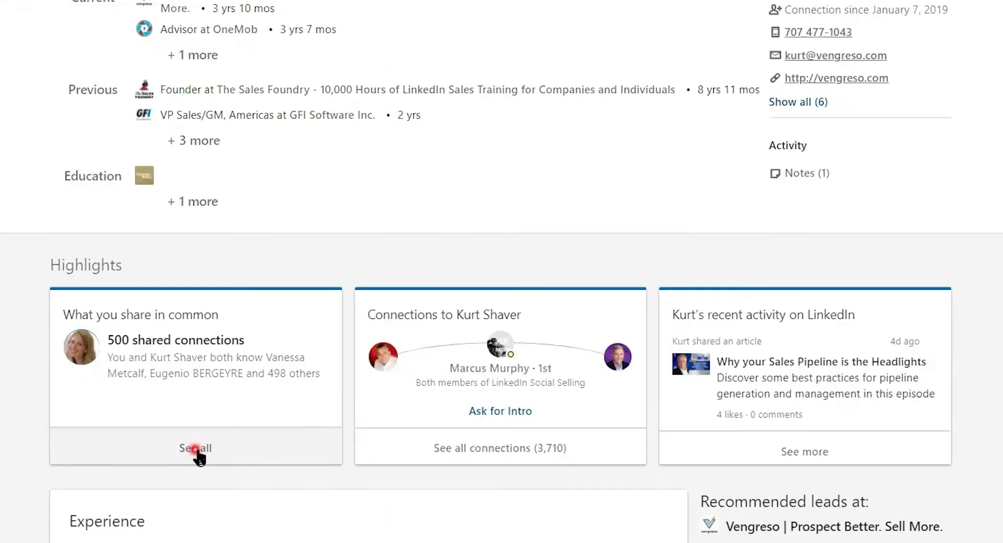
pyautogui.click(195, 448)
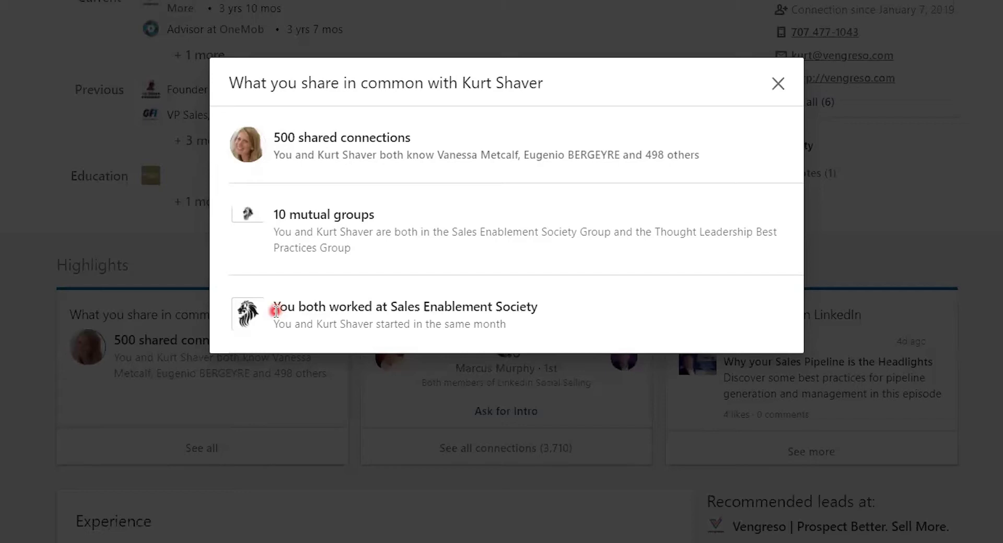
pyautogui.click(325, 139)
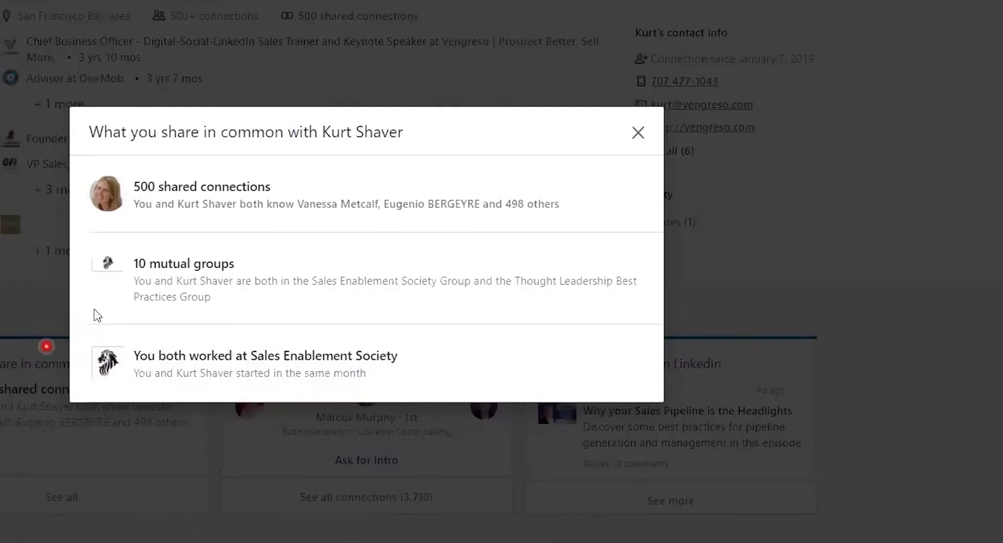
pyautogui.click(635, 131)
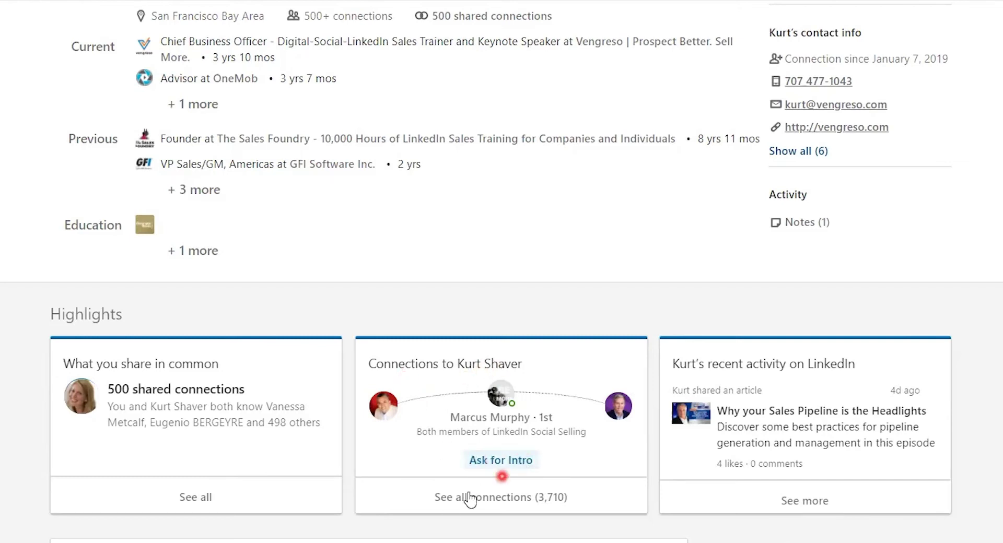
# - Examine the full list of connections to the lead for people who could make an introduction
pyautogui.click(517, 503)
pyautogui.click(514, 504)
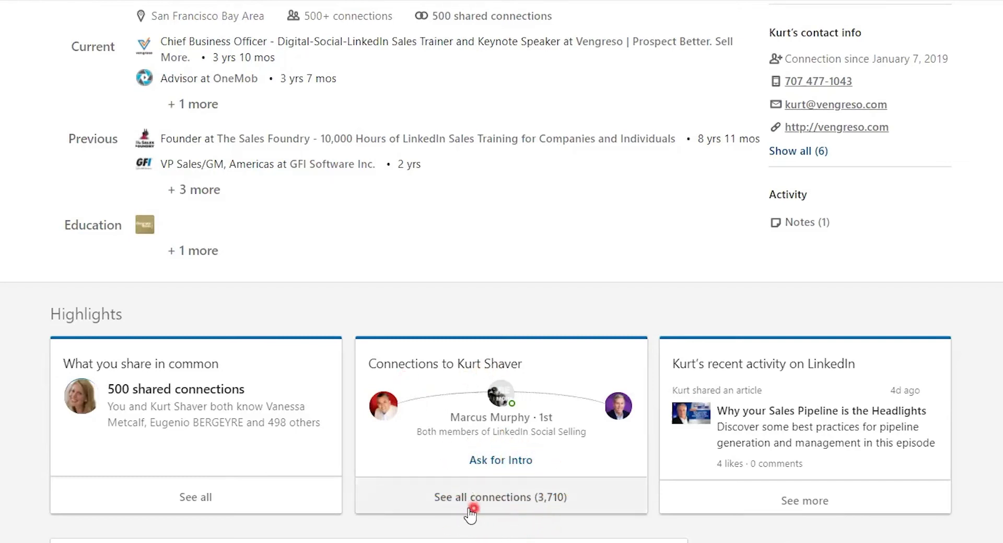
pyautogui.click(517, 502)
pyautogui.click(516, 502)
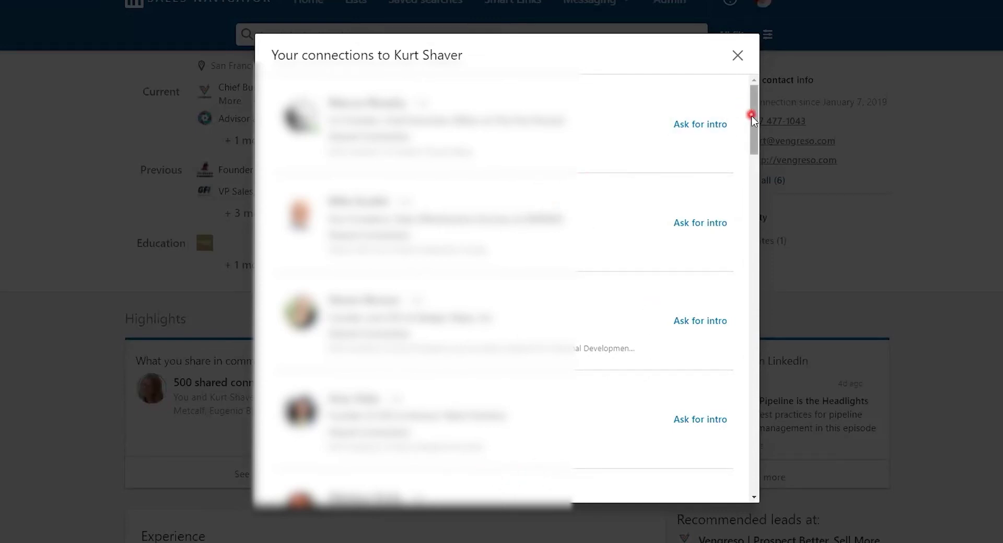
pyautogui.moveTo(758, 136); pyautogui.dragTo(737, 441)
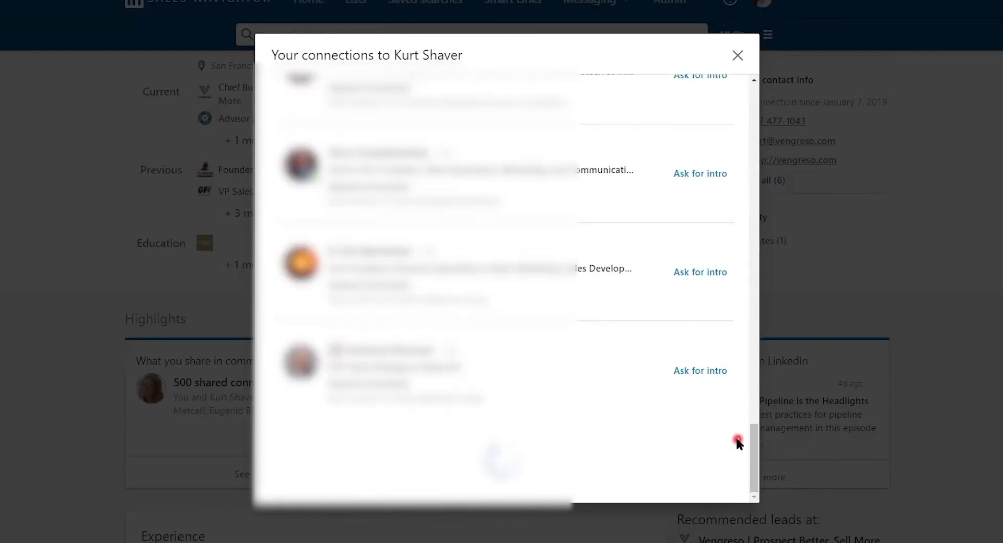
pyautogui.click(754, 473)
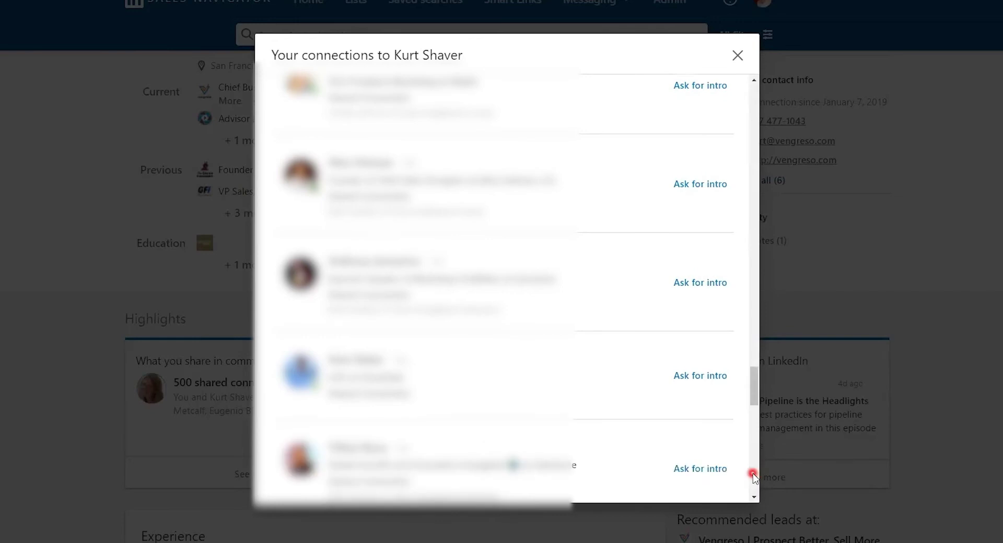
pyautogui.click(753, 475)
pyautogui.moveTo(752, 474); pyautogui.dragTo(754, 399)
pyautogui.moveTo(756, 270); pyautogui.dragTo(754, 91)
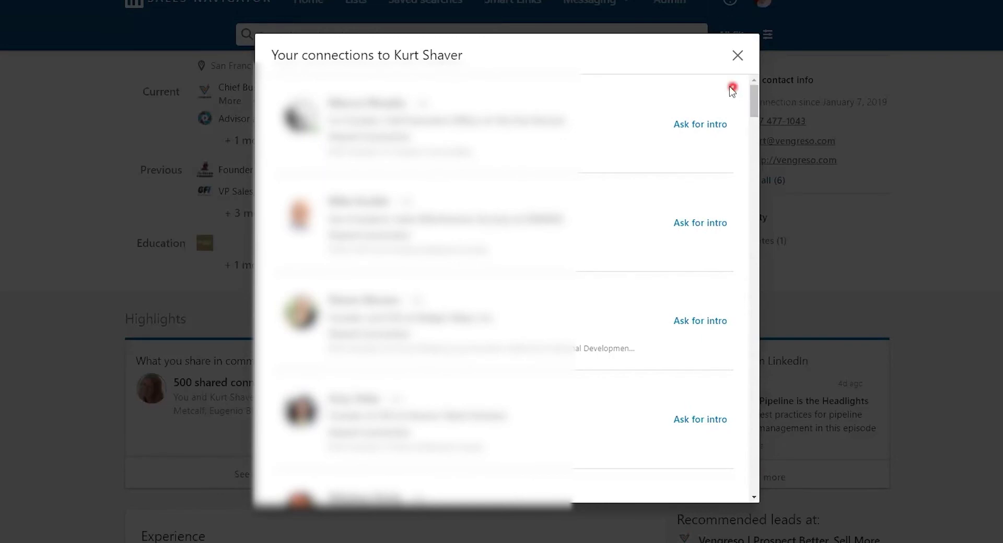
pyautogui.click(684, 125)
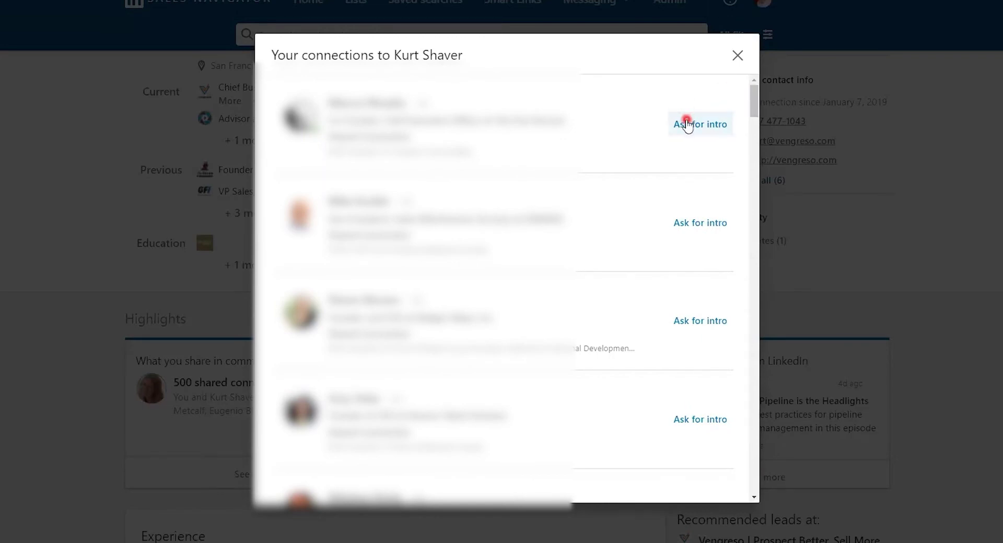
pyautogui.click(688, 127)
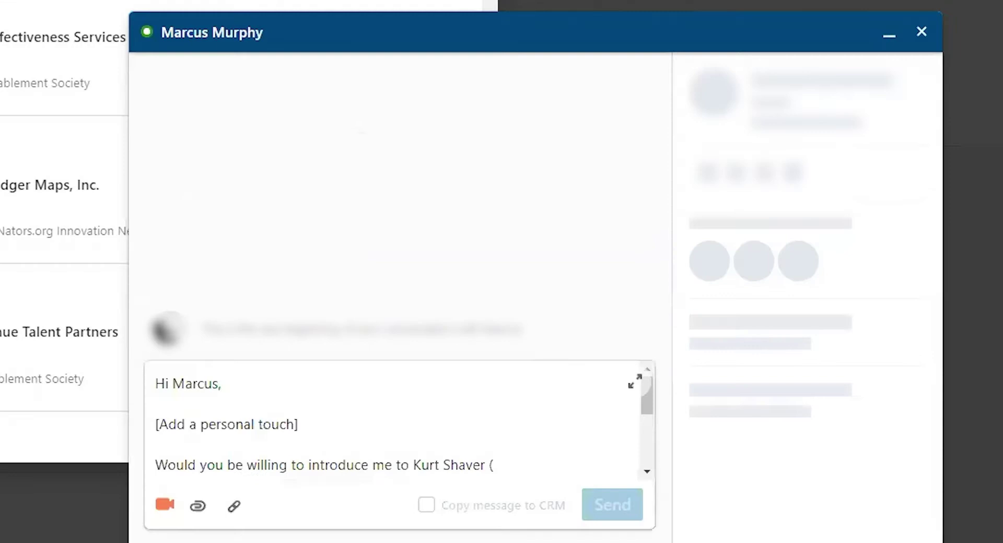
pyautogui.click(920, 33)
pyautogui.click(426, 42)
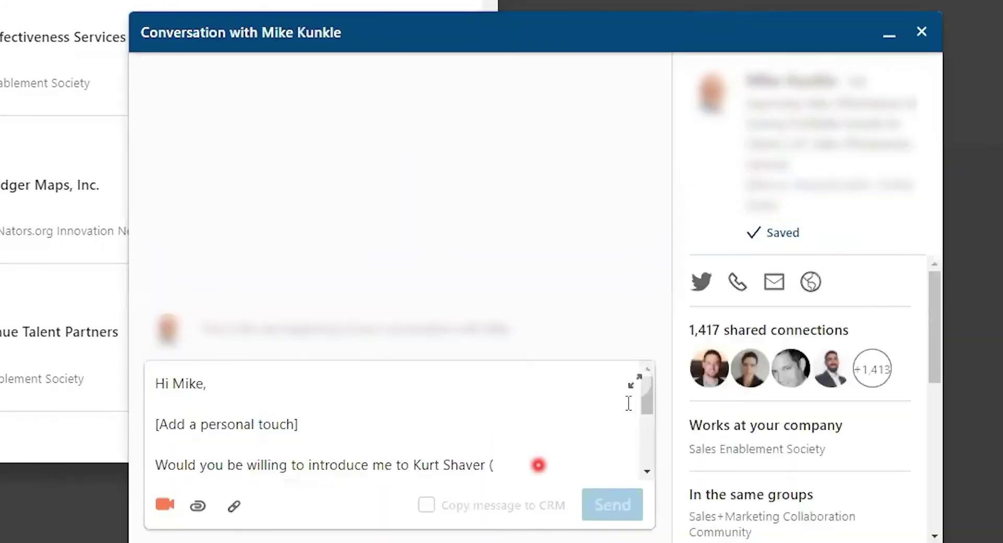
pyautogui.click(921, 32)
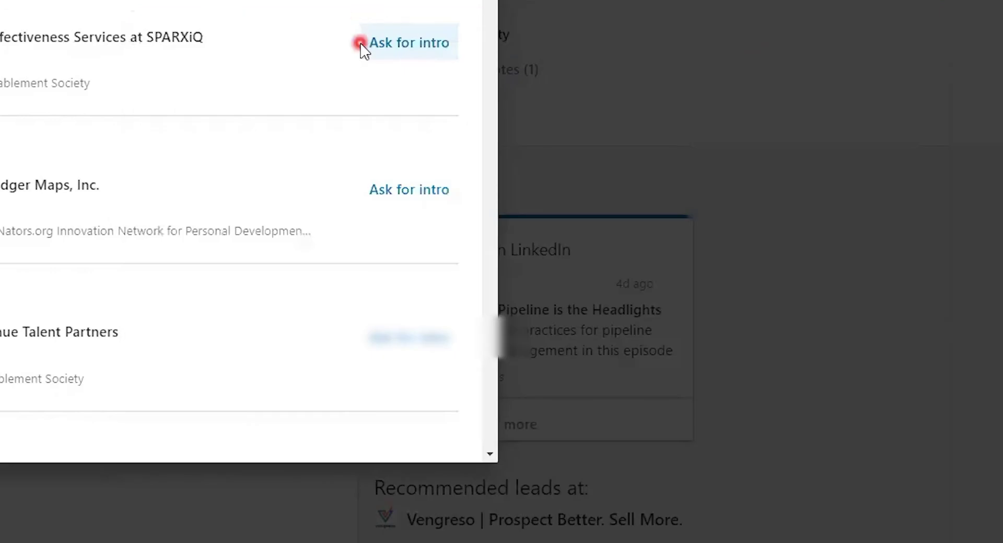
# - Ask the second connection in the list for an intro and expand the message editor to show the whole default request
pyautogui.click(389, 40)
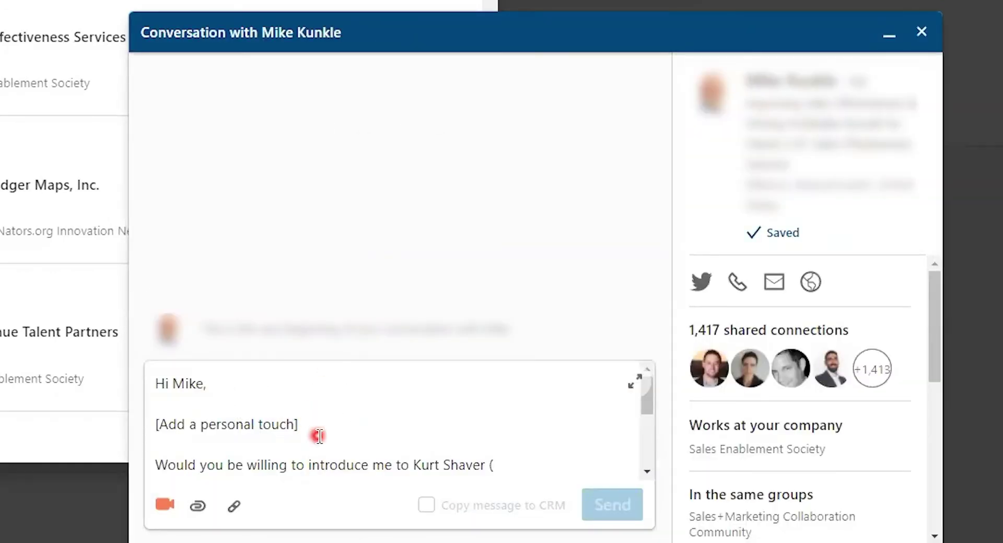
pyautogui.scroll(-3, 319, 433)
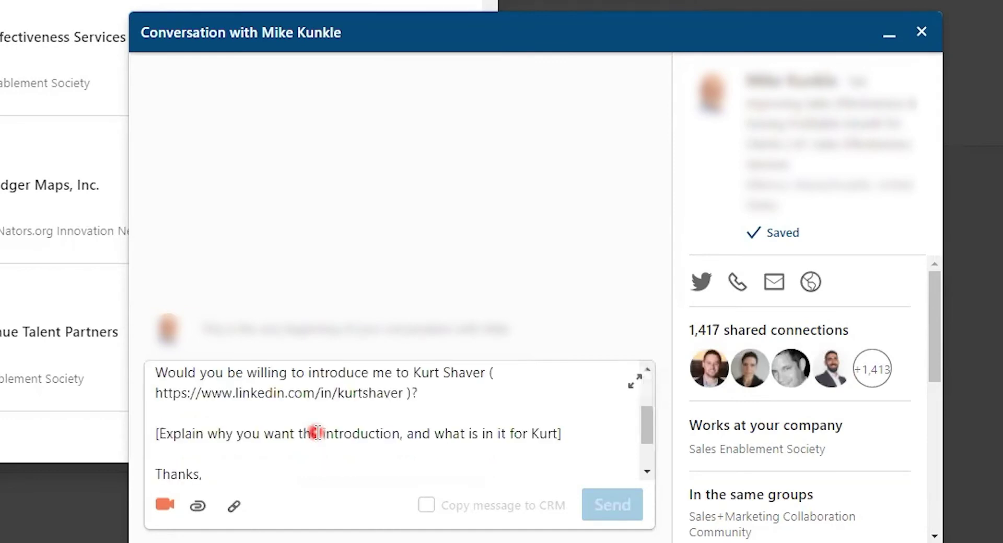
pyautogui.click(634, 382)
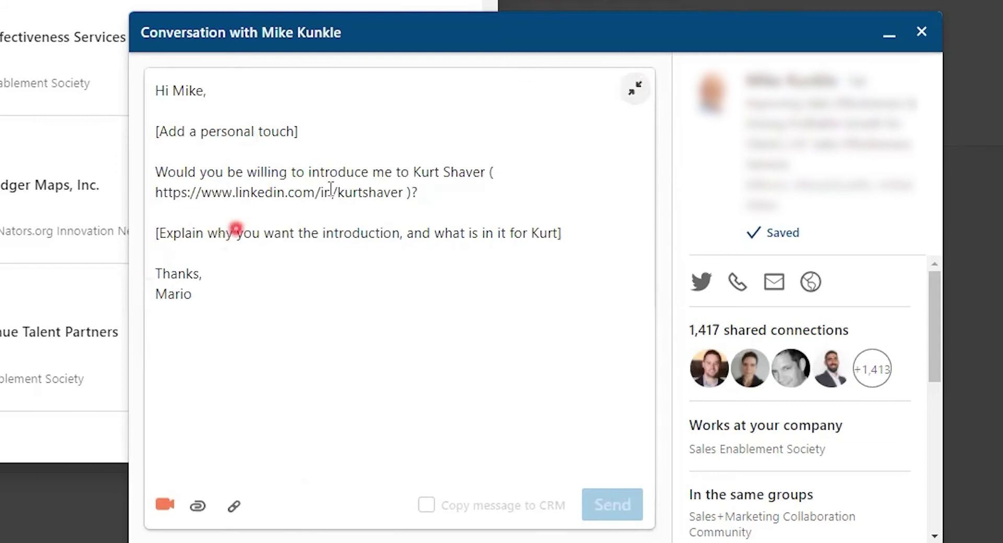
pyautogui.moveTo(403, 194); pyautogui.dragTo(159, 193)
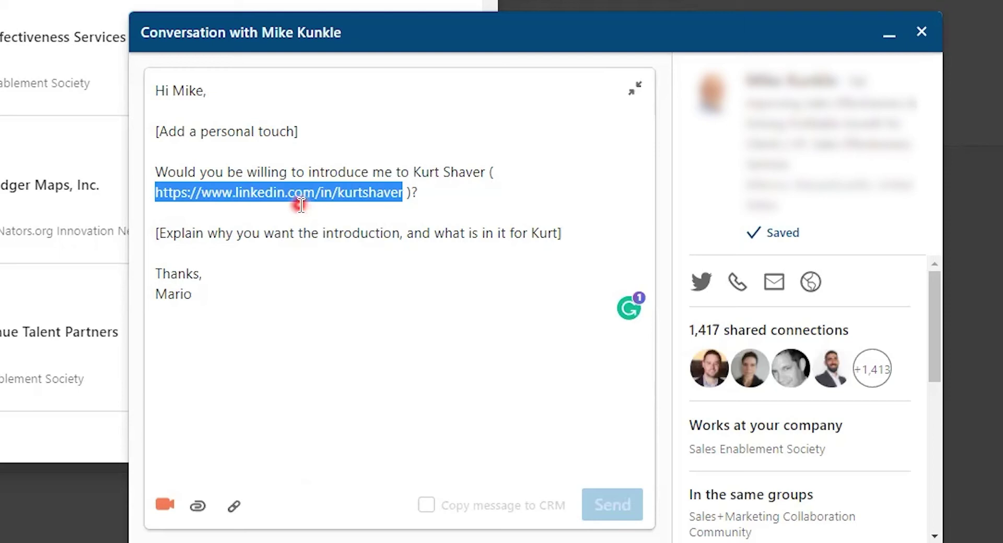
pyautogui.click(260, 274)
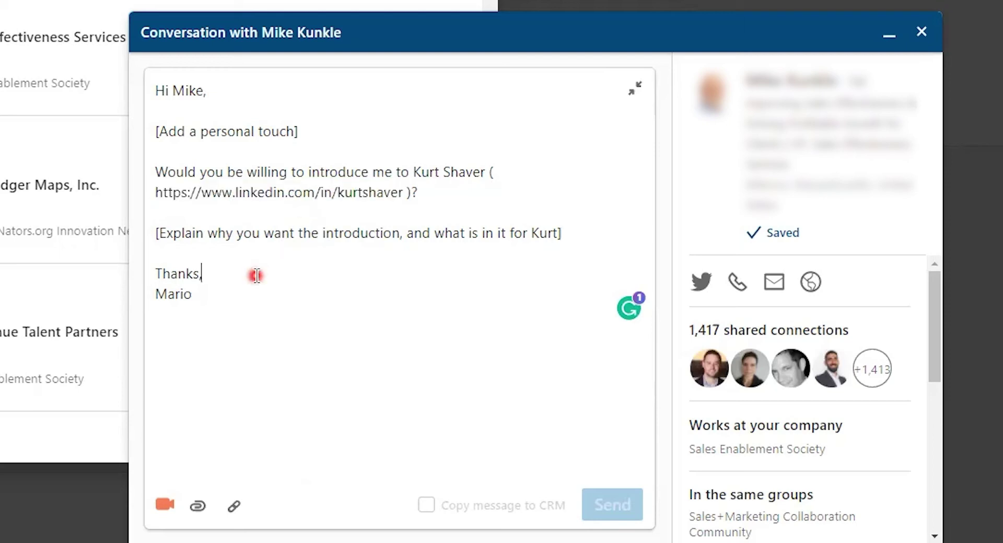
# - Delete all of the default intro message except the lead's LinkedIn profile URL
pyautogui.moveTo(499, 172); pyautogui.dragTo(124, 84)
pyautogui.press('BackSpace')
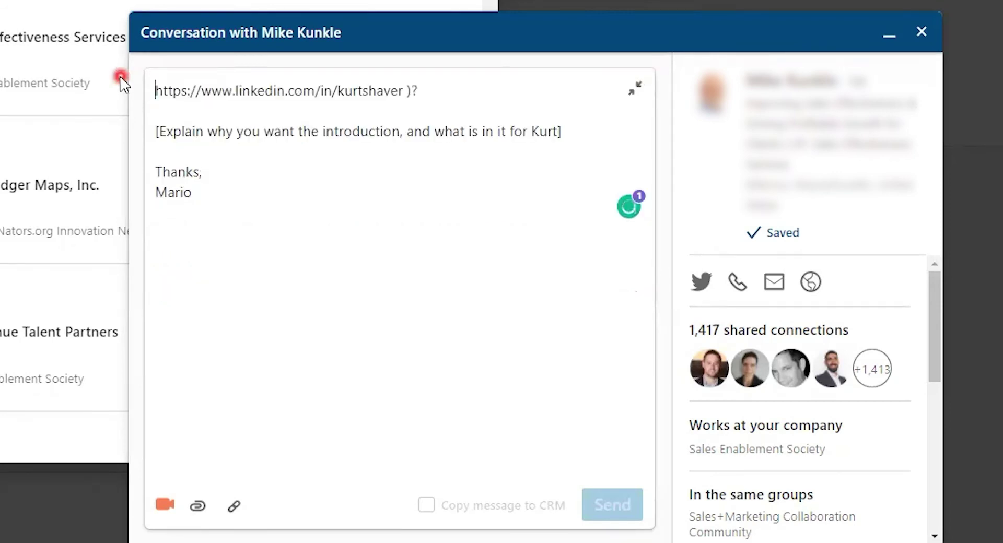
pyautogui.moveTo(195, 193); pyautogui.dragTo(135, 139)
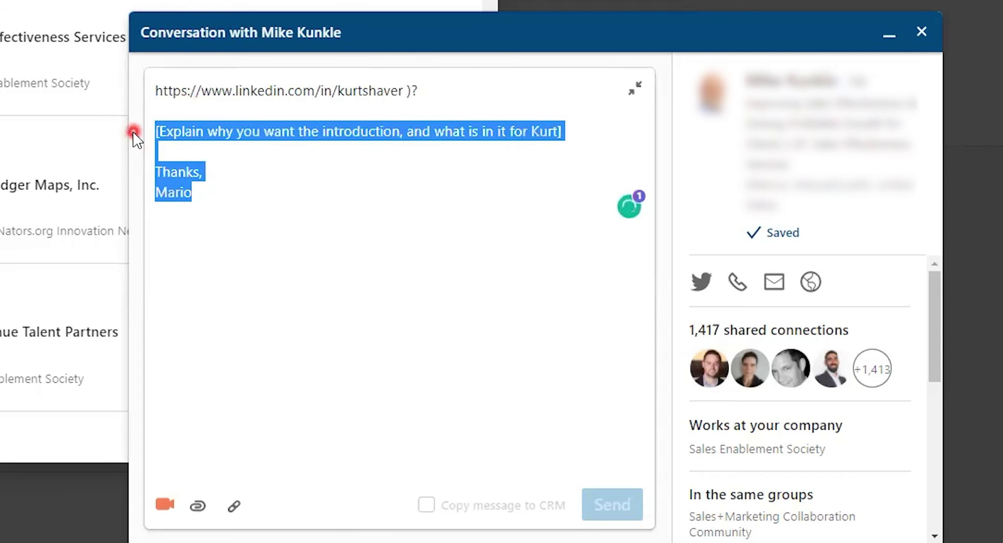
pyautogui.press('BackSpace')
pyautogui.press('BackSpace')
pyautogui.press('BackSpace')
pyautogui.press('BackSpace')
pyautogui.press('BackSpace')
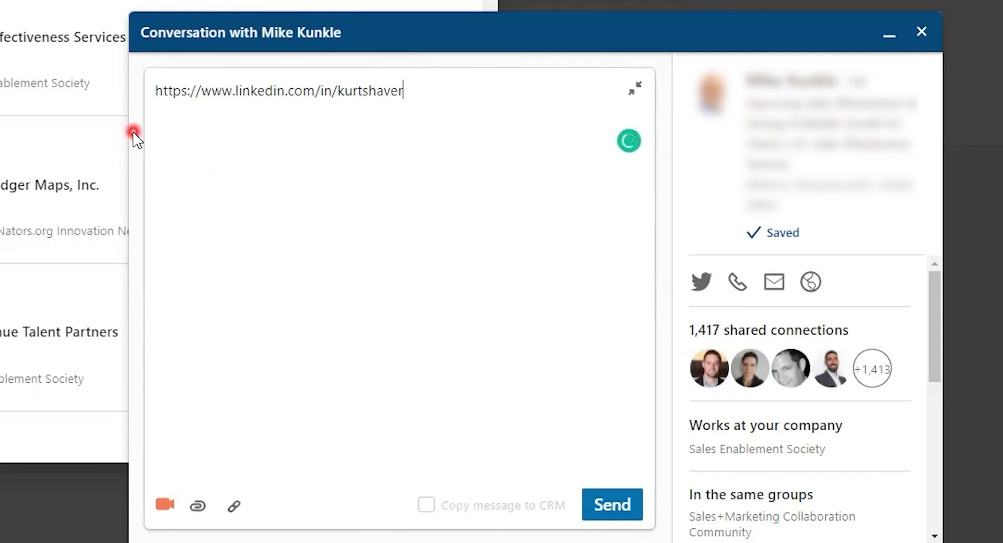
# - Insert the saved introduction-request template on a new line above the profile URL using the text shortcut "-first"
pyautogui.press('Left')
pyautogui.press('Left')
pyautogui.press('Left')
pyautogui.press('Left')
pyautogui.press('Left')
pyautogui.press('Left')
pyautogui.press('Left')
pyautogui.press('Left')
pyautogui.press('Left')
pyautogui.press('Left')
pyautogui.press('Left')
pyautogui.press('Left')
pyautogui.press('Left')
pyautogui.press('Left')
pyautogui.press('Left')
pyautogui.press('Left')
pyautogui.press('Left')
pyautogui.press('Left')
pyautogui.press('Left')
pyautogui.press('Return')
pyautogui.press('Up')
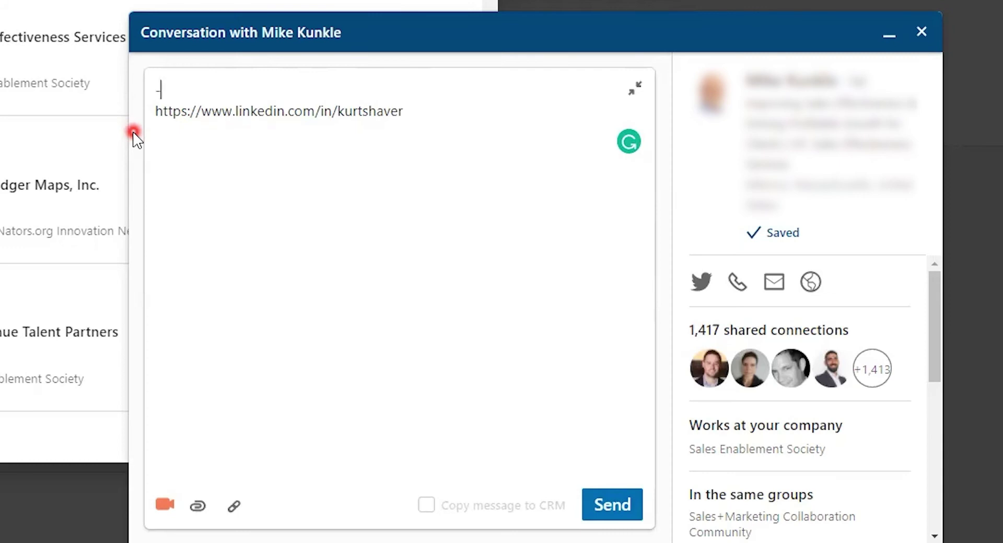
pyautogui.write('first')
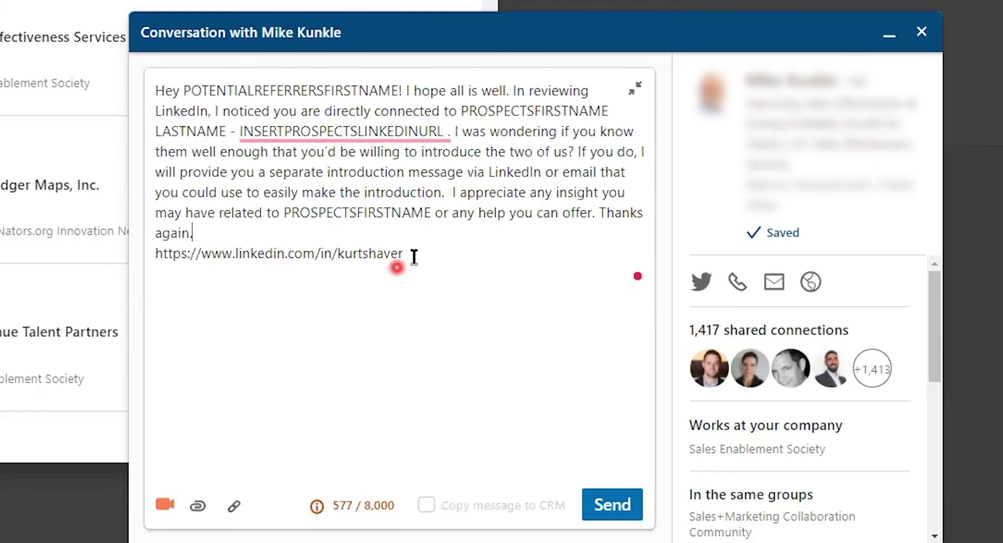
# - Move the lead's profile URL from the last line into the place of the INSERTPROSPECTSLINKEDINURL placeholder
pyautogui.moveTo(414, 255); pyautogui.dragTo(153, 253)
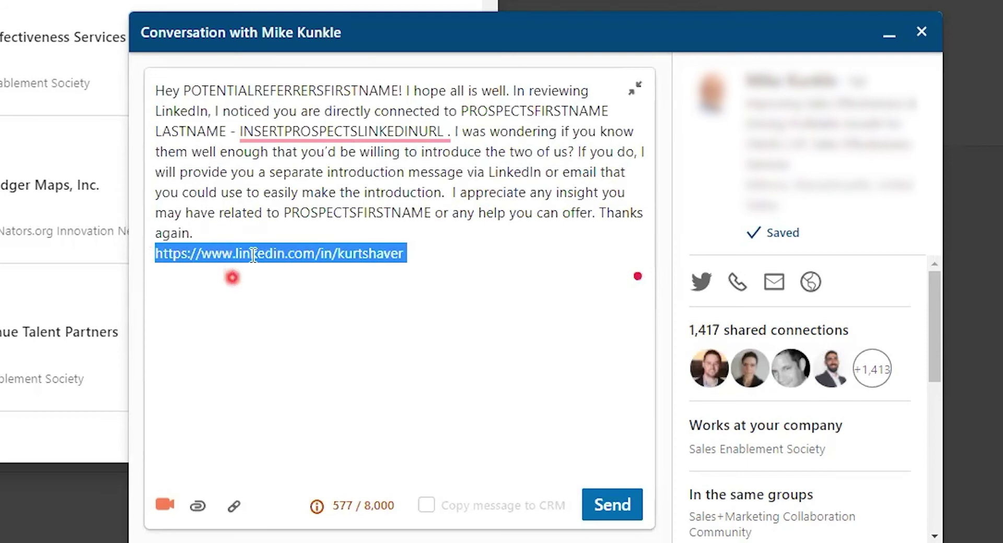
pyautogui.hotkey('ctrl', 'x')
pyautogui.doubleClick(336, 132)
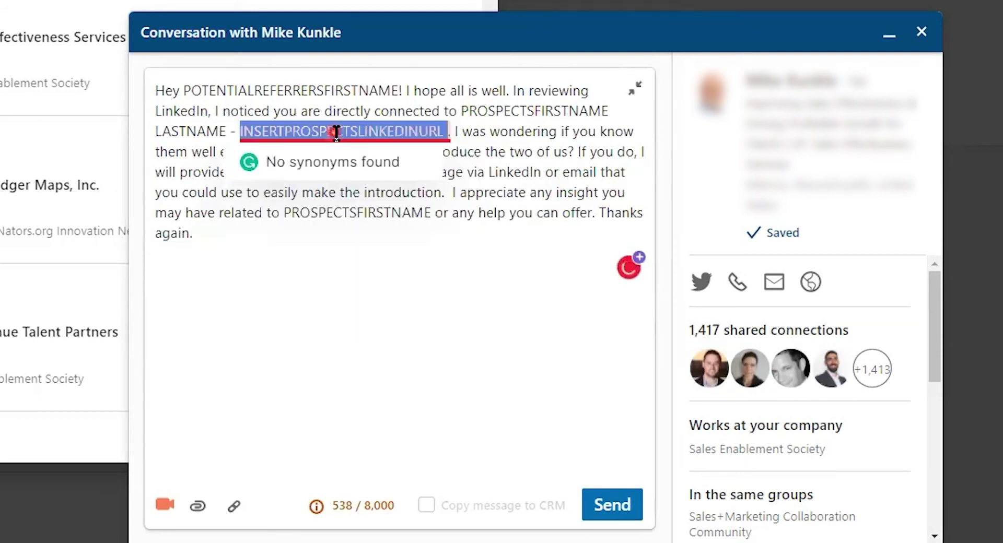
pyautogui.hotkey('ctrl', 'v')
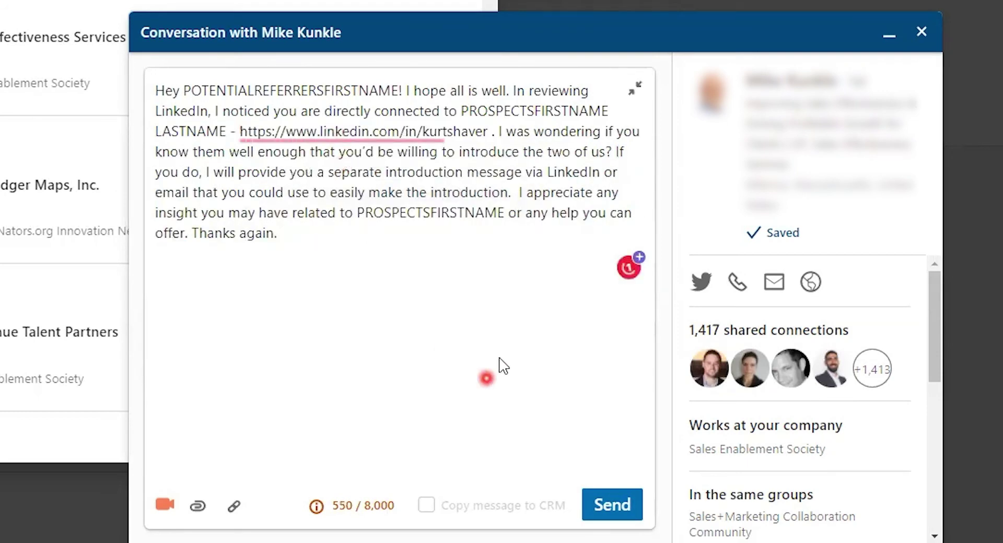
# - Replace the POTENTIALREFERRERSFIRSTNAME placeholder with the connection's first name and the PROSPECTSFIRSTNAME and LASTNAME placeholders with the lead's name
pyautogui.doubleClick(263, 89)
pyautogui.write('Mike')
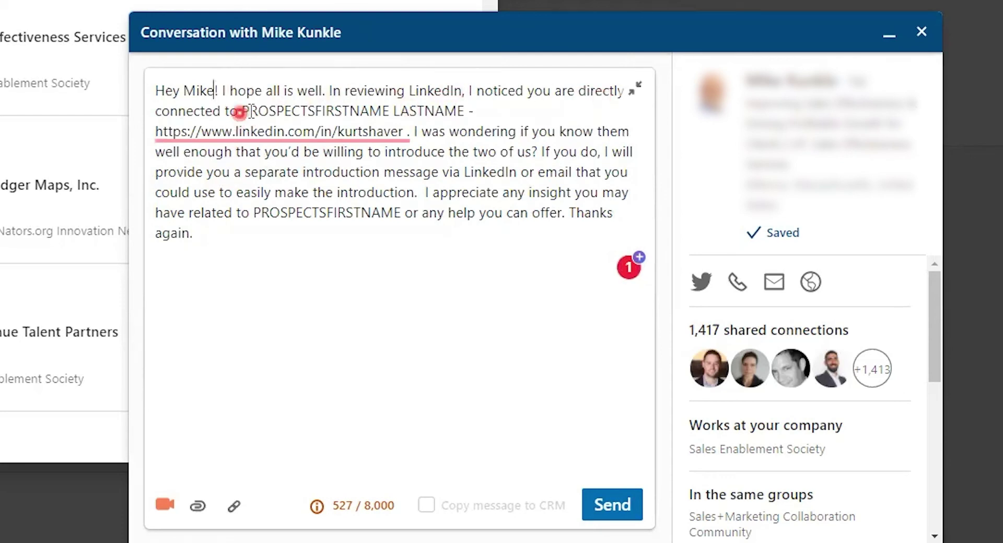
pyautogui.moveTo(244, 110); pyautogui.dragTo(465, 112)
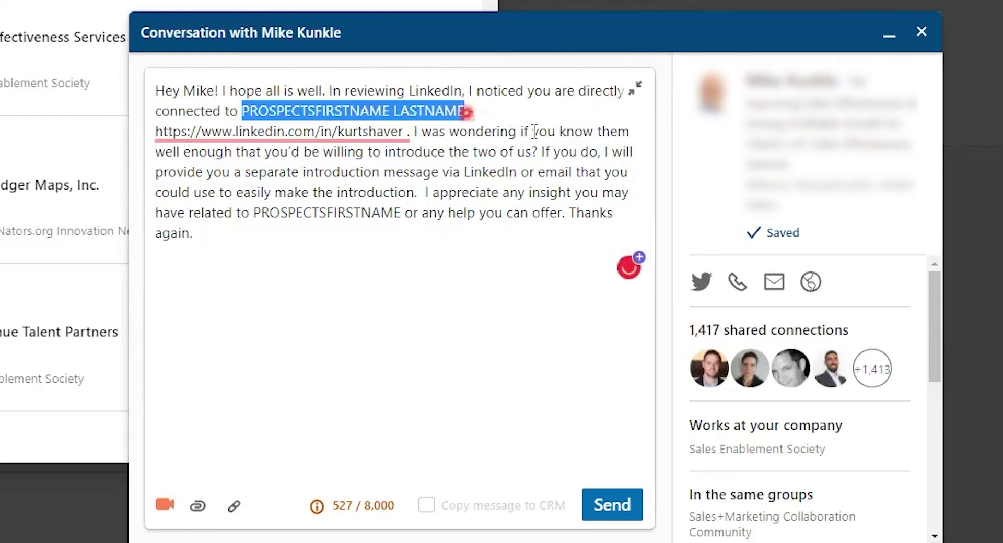
pyautogui.write('Kurt Shaver - https://www.linkedin.com/in/kurtshaver . I was')
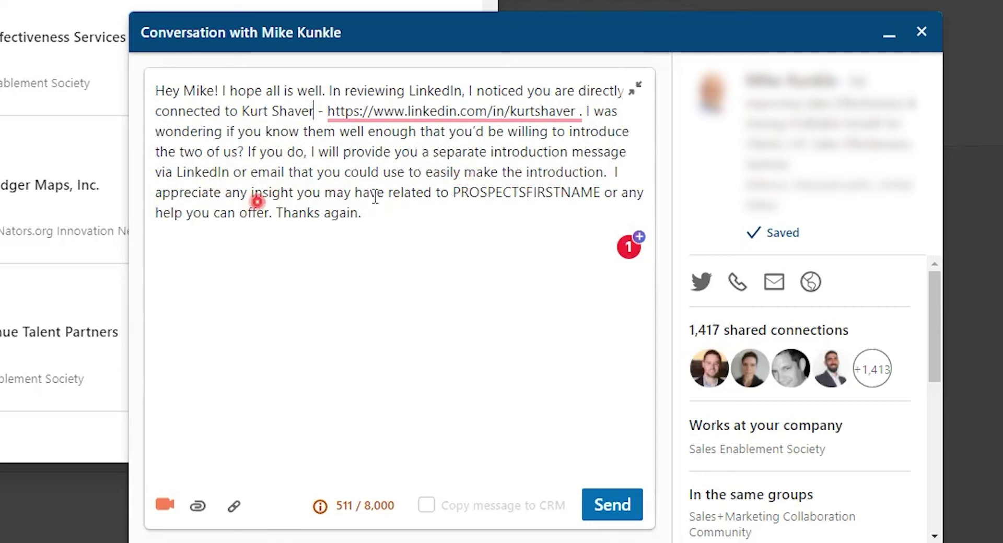
pyautogui.doubleClick(505, 192)
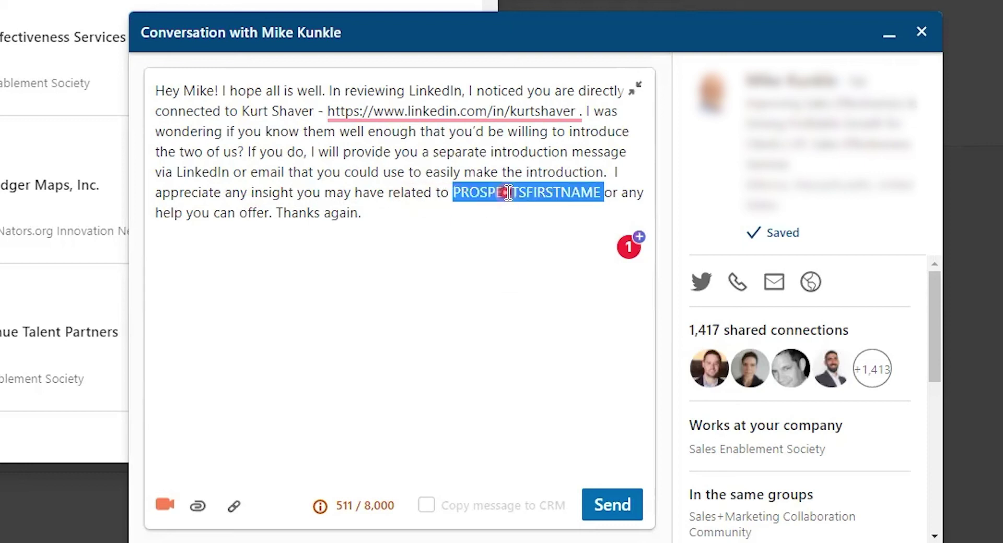
pyautogui.write('Kurt ')
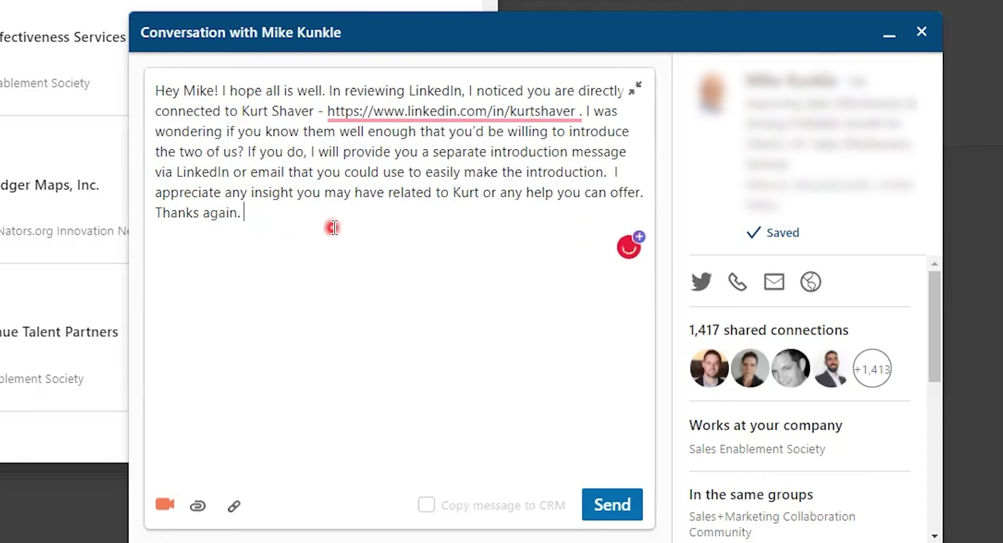
pyautogui.write('Mario')
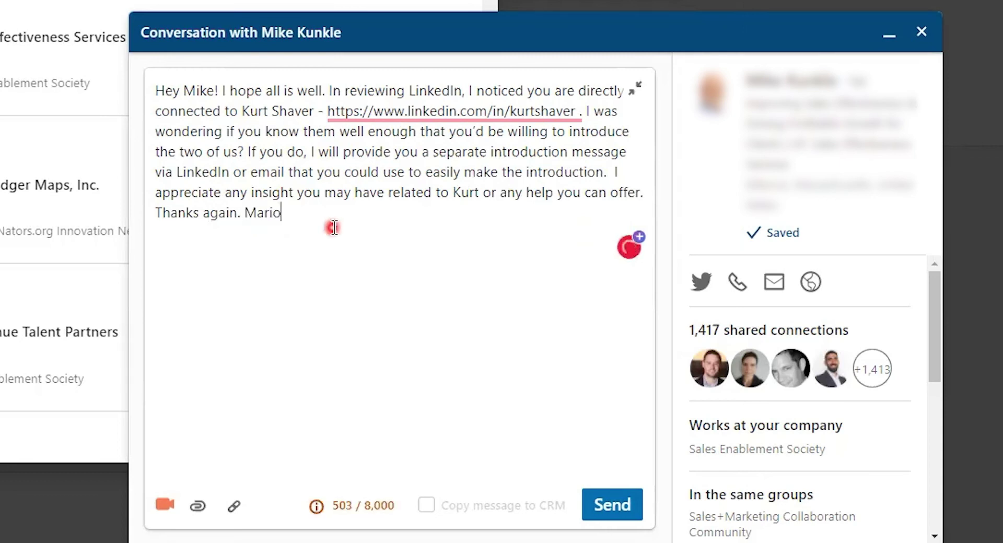
pyautogui.press('BackSpace')
pyautogui.press('BackSpace')
pyautogui.press('BackSpace')
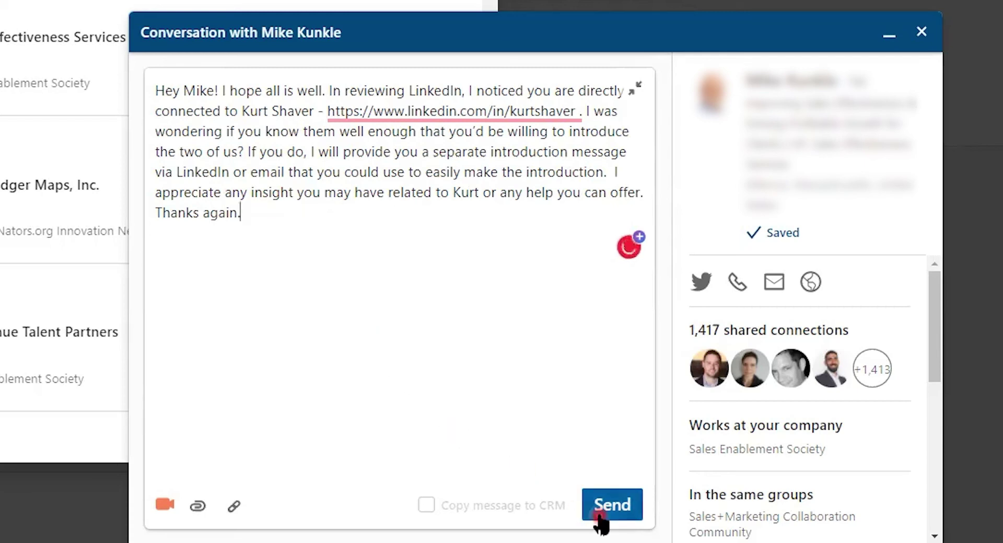
# - Copy the entire customized introduction request and close the current conversation
pyautogui.moveTo(265, 212); pyautogui.dragTo(126, 88)
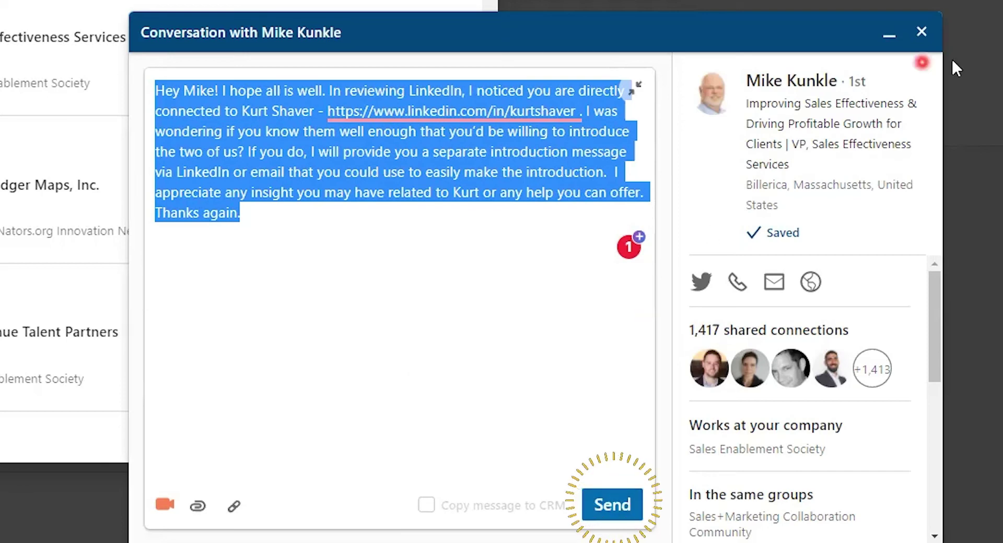
pyautogui.click(921, 32)
pyautogui.click(230, 186)
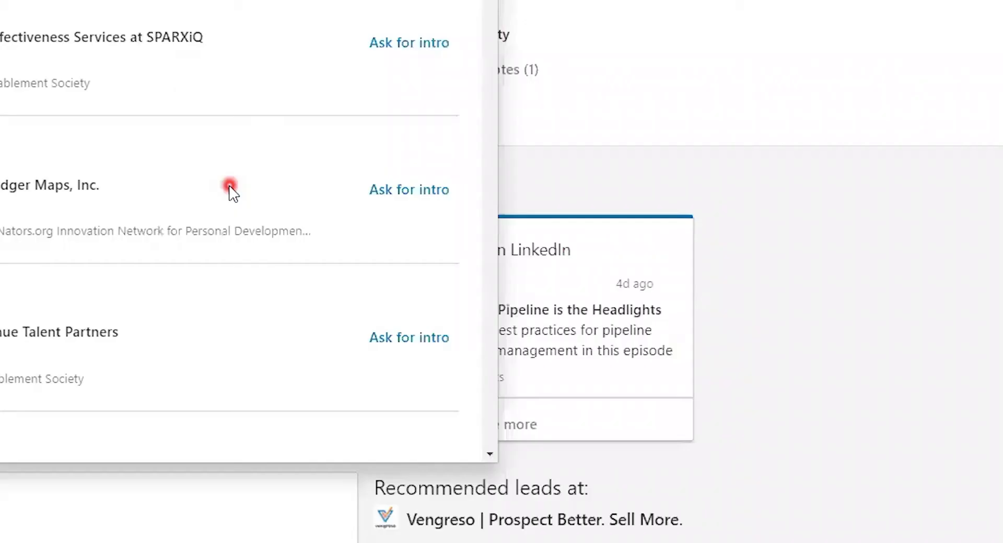
# - Ask the next listed connection for an intro and replace the default message with the copied introduction request
pyautogui.click(408, 43)
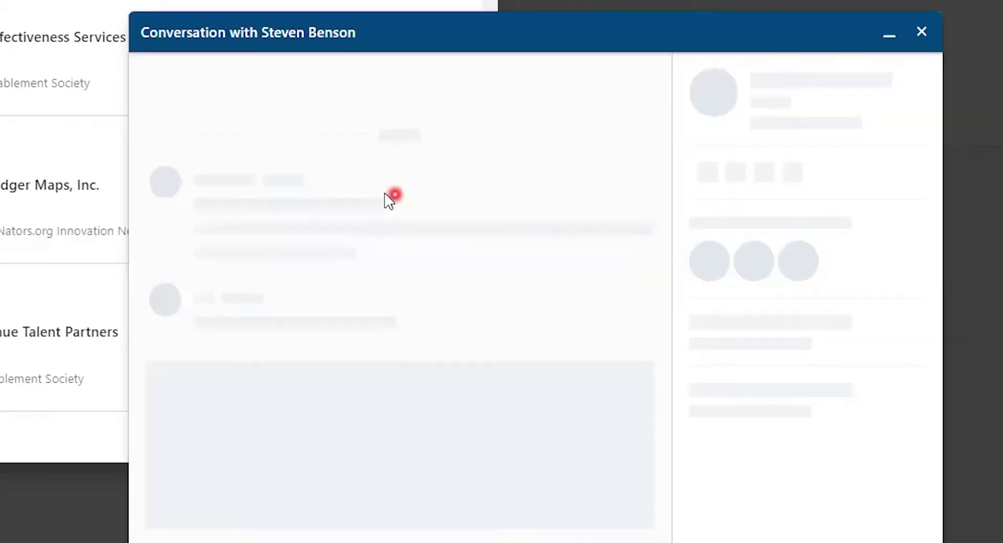
pyautogui.moveTo(219, 436); pyautogui.dragTo(115, 285)
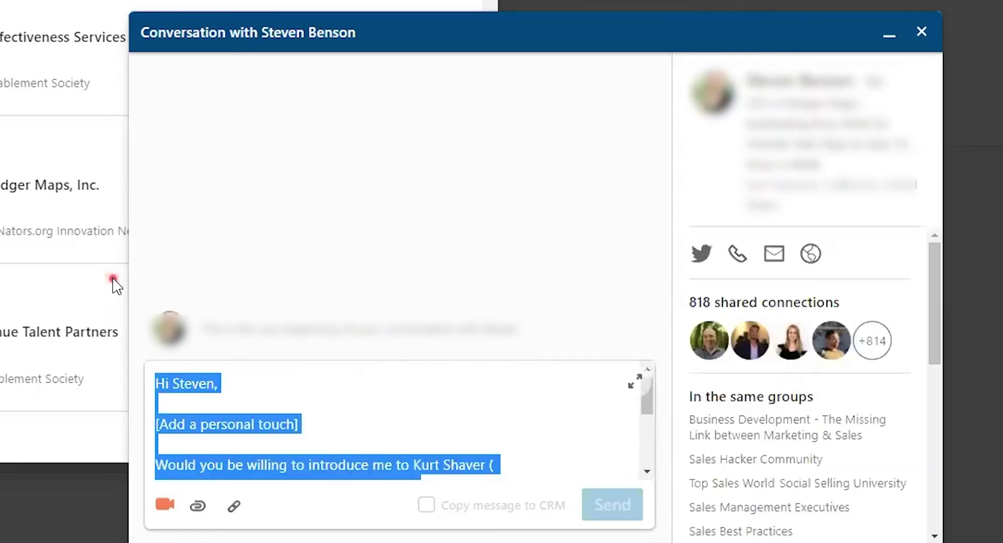
pyautogui.hotkey('ctrl', 'v')
pyautogui.scroll(2, 214, 384)
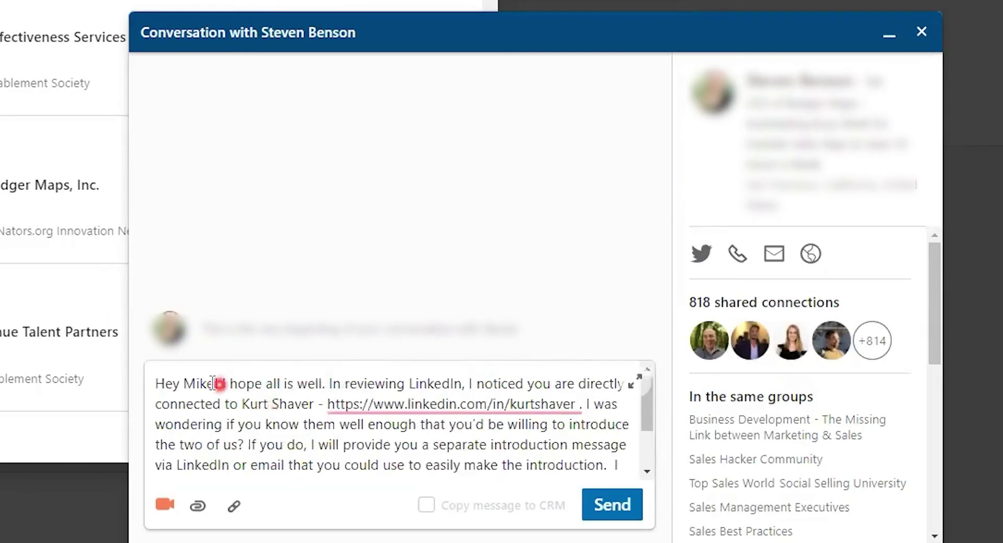
# - Change the first name in the greeting to this connection's and review the rest of the message
pyautogui.doubleClick(209, 384)
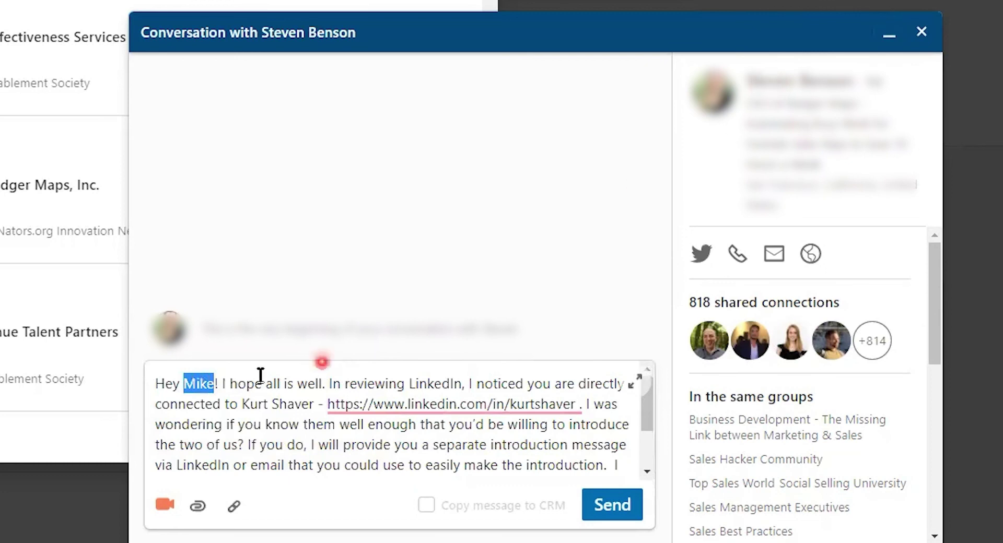
pyautogui.write('Steve')
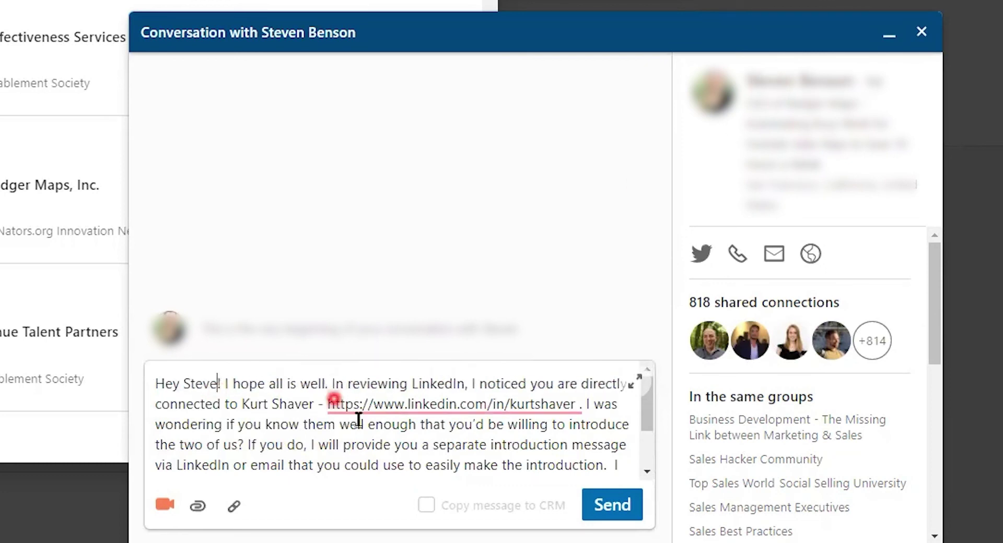
pyautogui.scroll(-2, 383, 442)
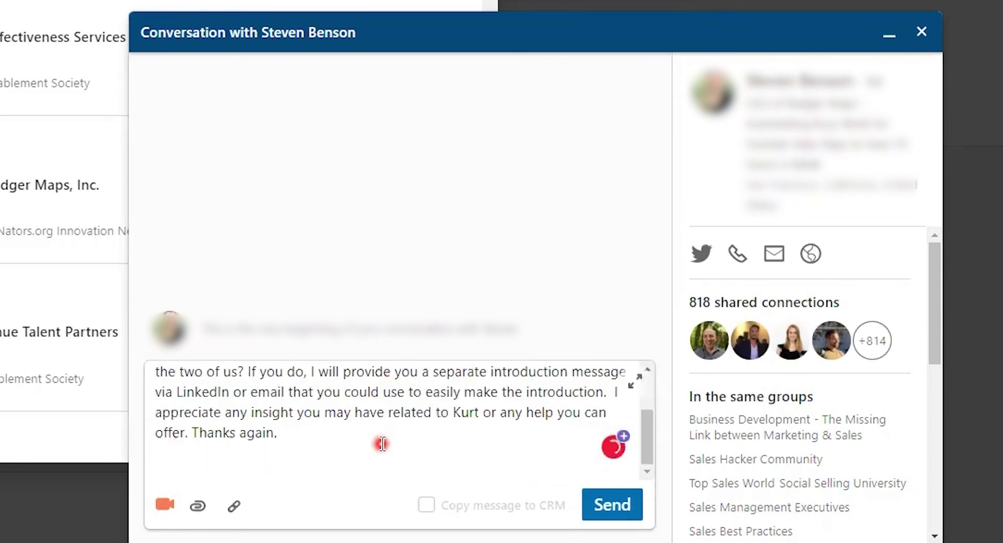
pyautogui.scroll(2, 367, 449)
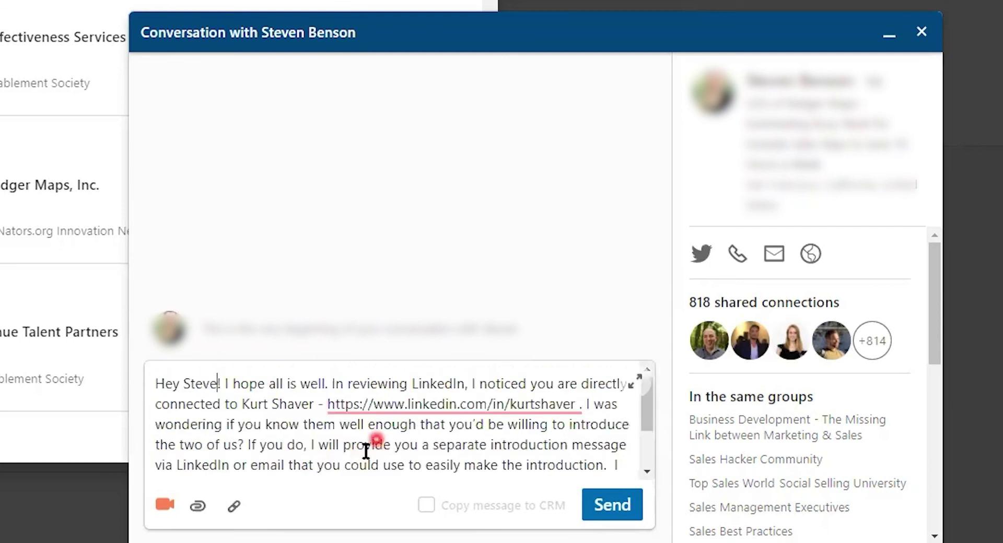
pyautogui.moveTo(465, 410)
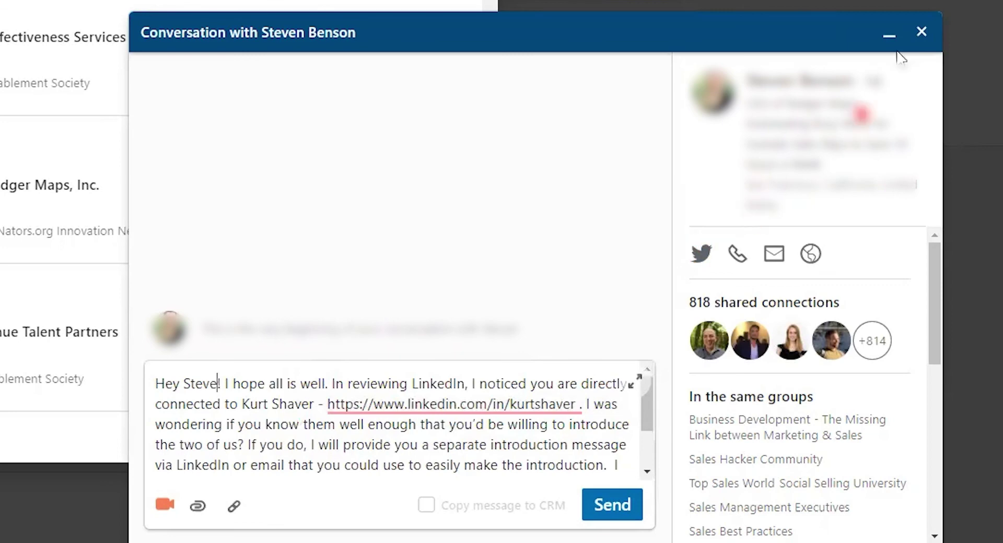
# - Close the conversation and open the lead's shared connections list from the profile highlights
pyautogui.click(920, 31)
pyautogui.click(235, 186)
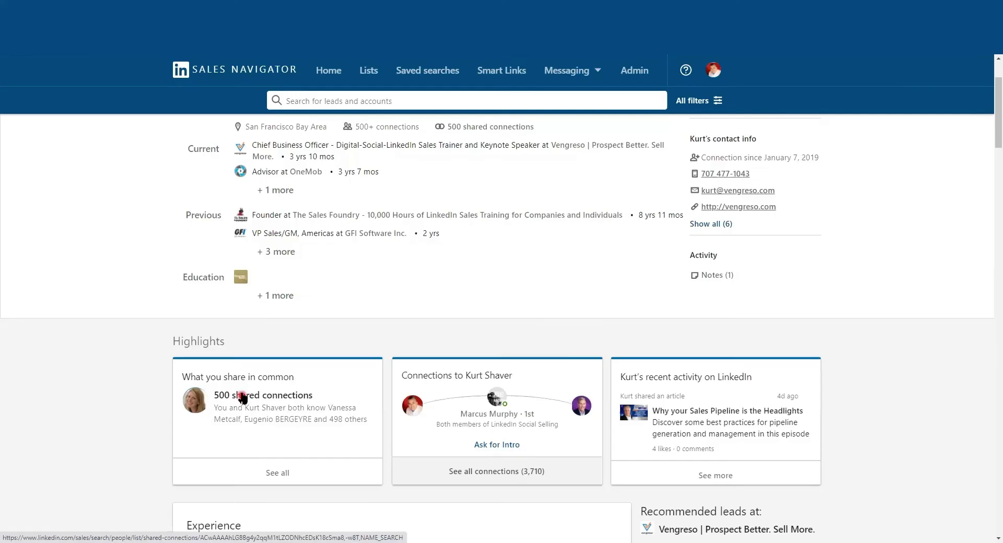
pyautogui.click(242, 395)
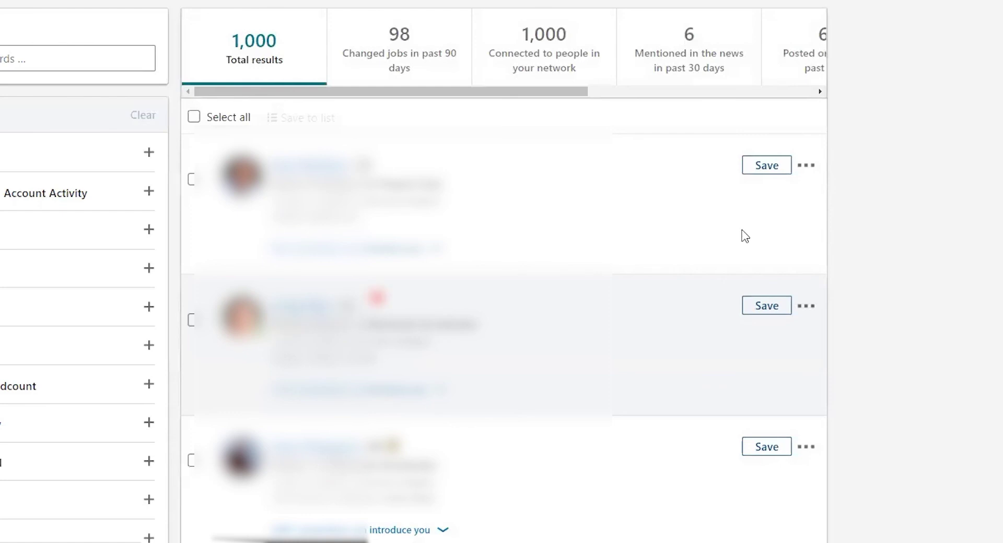
# - Start a message to the first shared connection with the copied introduction request and change the greeting to that connection's first name
pyautogui.click(806, 167)
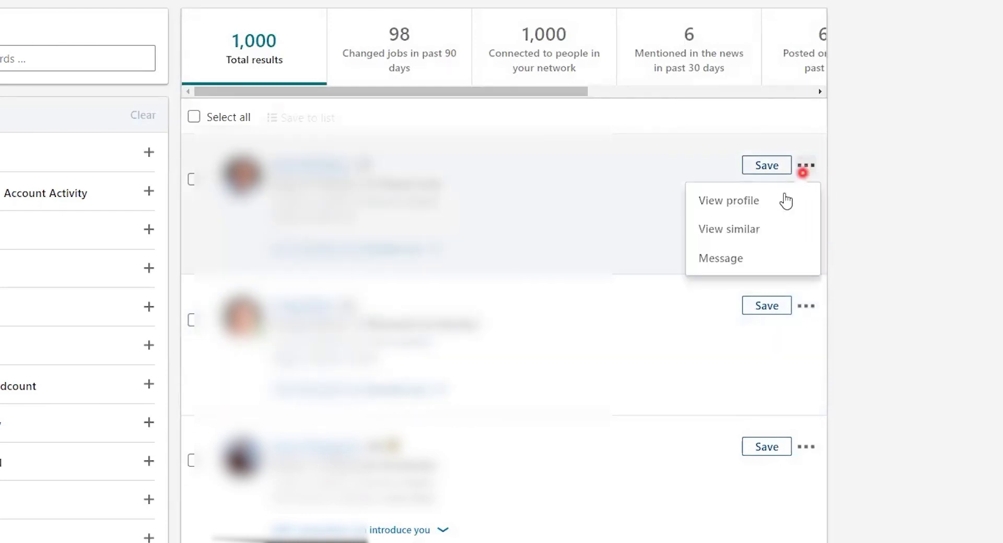
pyautogui.click(730, 257)
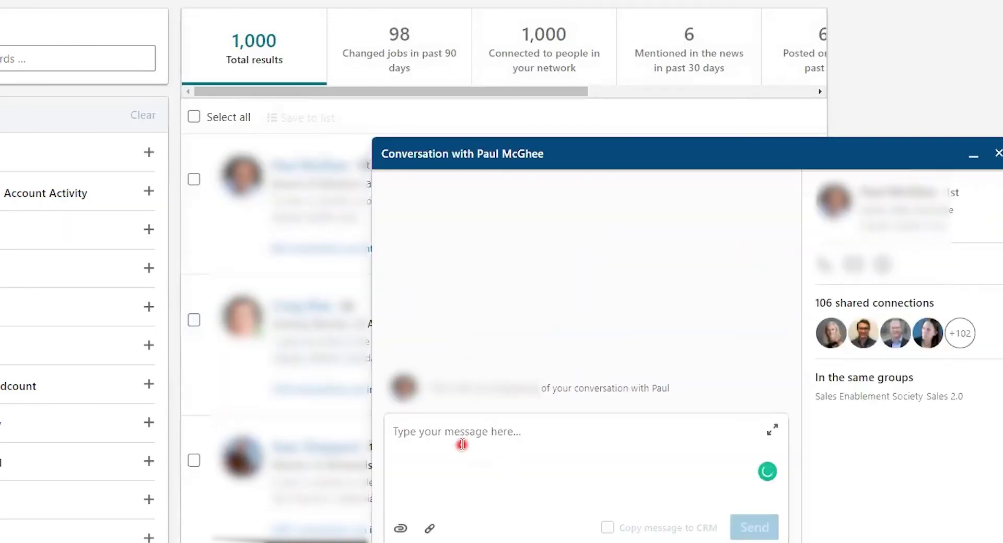
pyautogui.write('Hey Mike! I hope all is well. In reviewing LinkedIn, I noticed you are directly connected to Kurt Shaver - https://www.linkedin.com/in/kurtshaver . I was wondering if you know them well enough that you’d be willing to introduce the two of us? If you do, I will provide you a separate introduction message via LinkedIn or email that you could use to easily make the introduction.  I appreciate any insight you may have related to Kurt or any help you can offer. Thanks again!')
pyautogui.scroll(2, 435, 428)
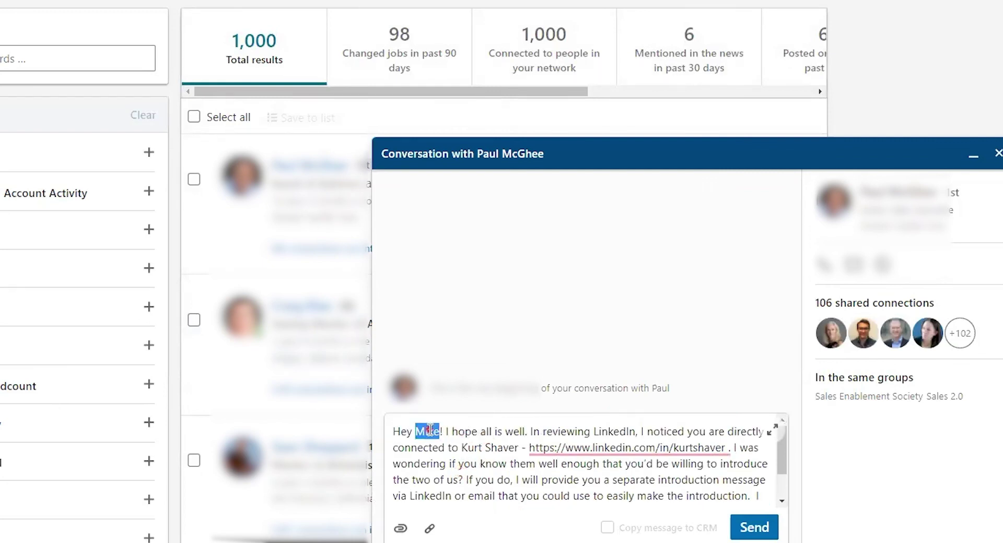
pyautogui.write('Paul')
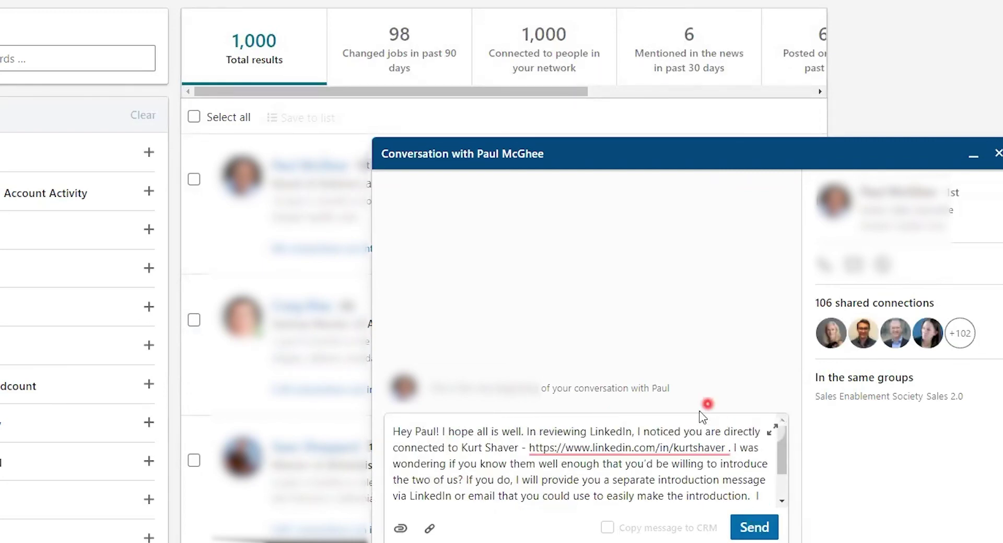
# - Cut the whole introduction request out of the message draft and close the conversation to return to the results
pyautogui.scroll(-2, 637, 440)
pyautogui.hotkey('ctrl', 'a')
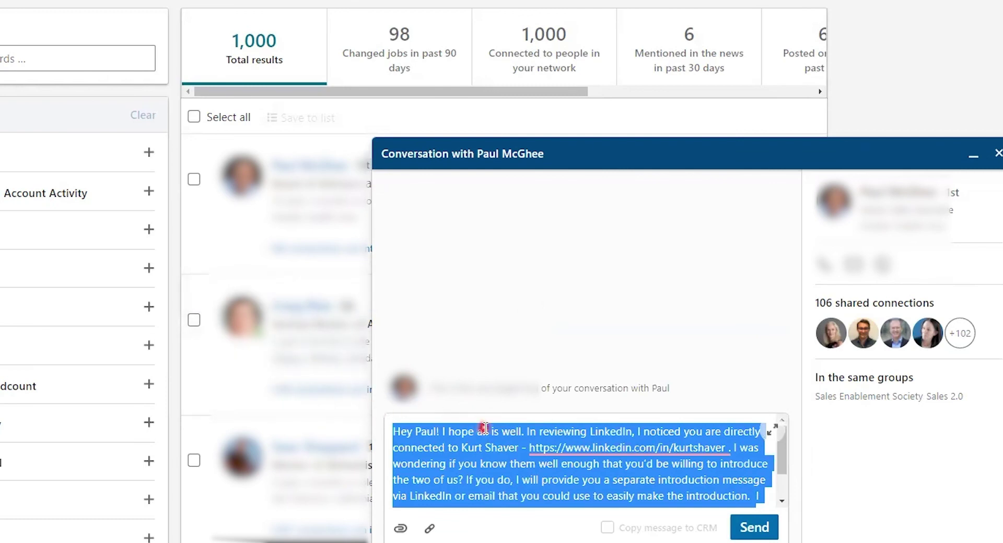
pyautogui.hotkey('ctrl', 'x')
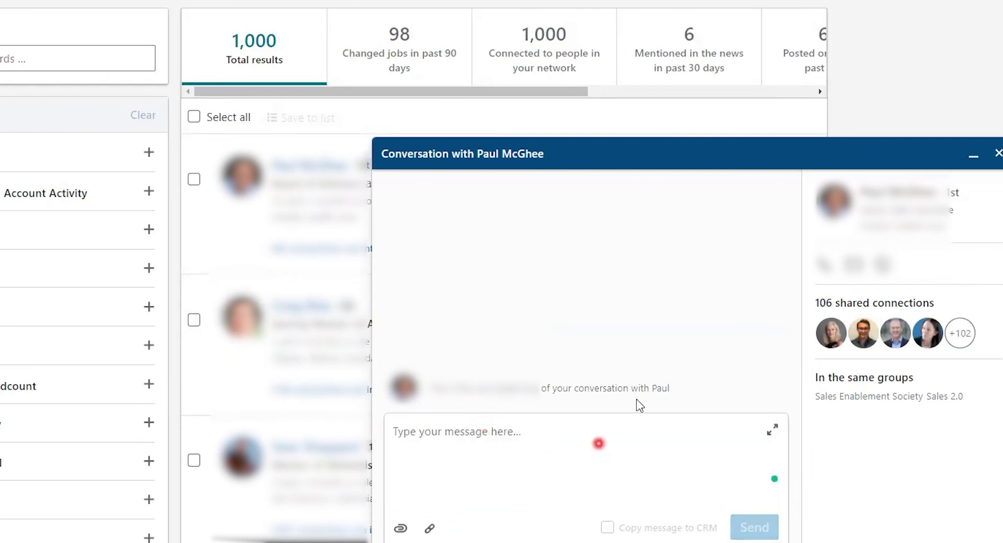
pyautogui.click(997, 152)
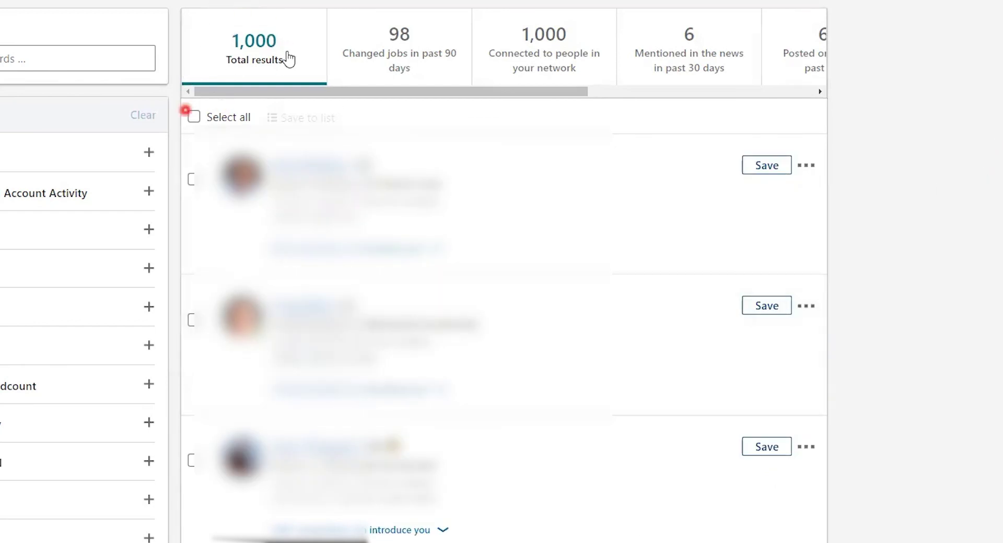
pyautogui.click(258, 62)
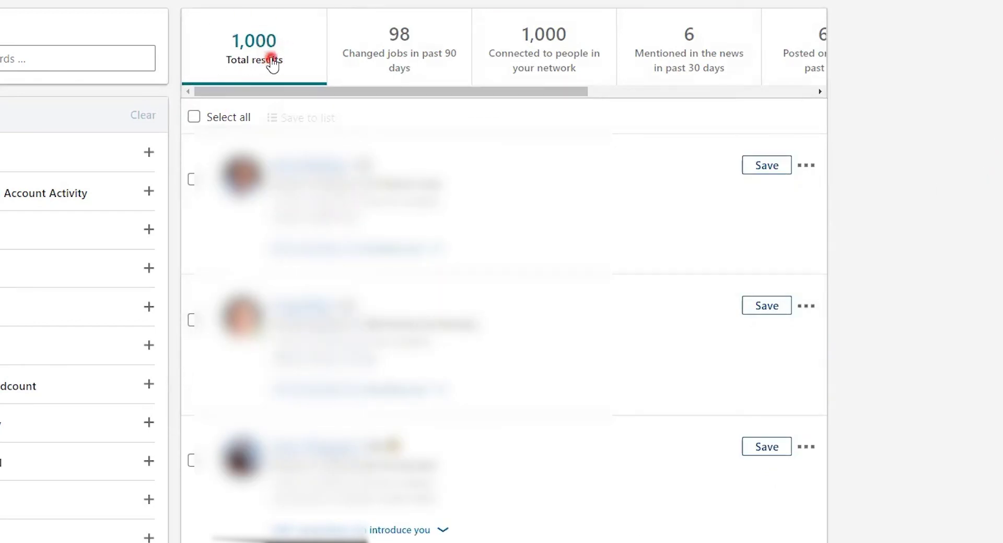